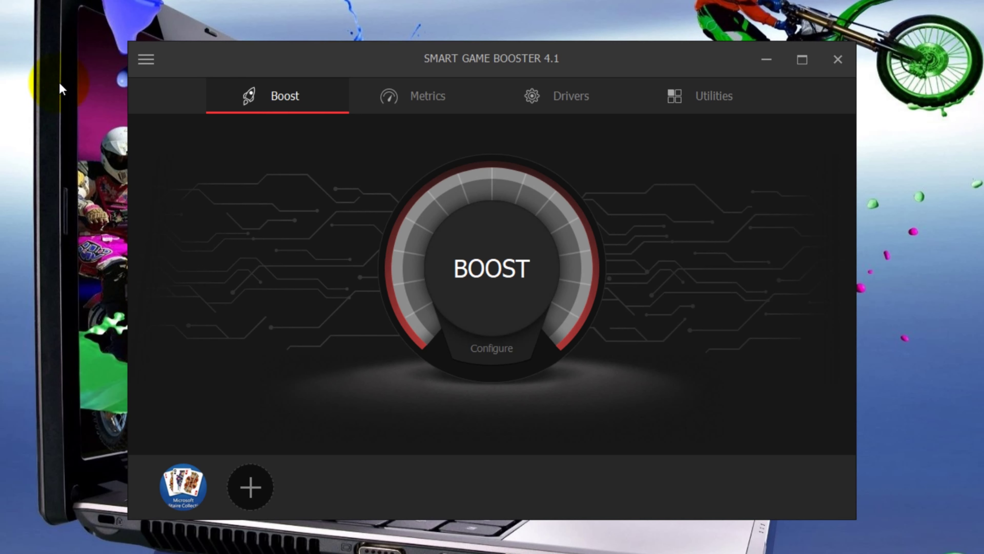
Examine the program's General and User Interface settings, including the full list of available languages.
click(145, 59)
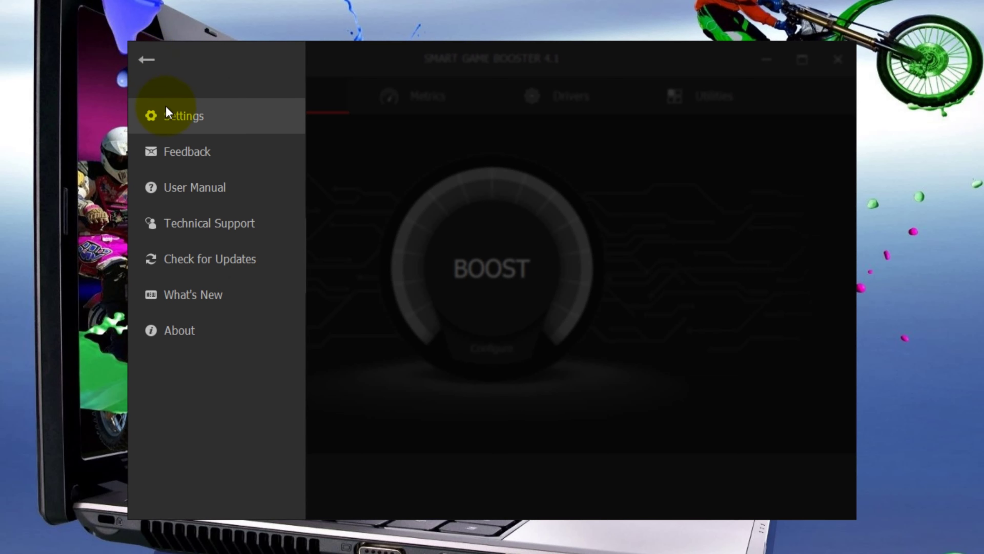
click(185, 118)
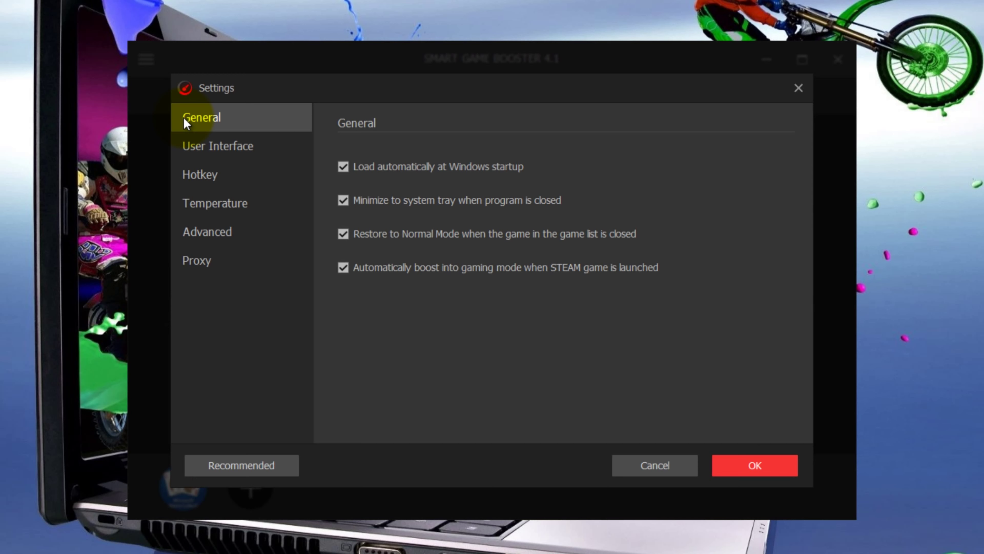
click(188, 148)
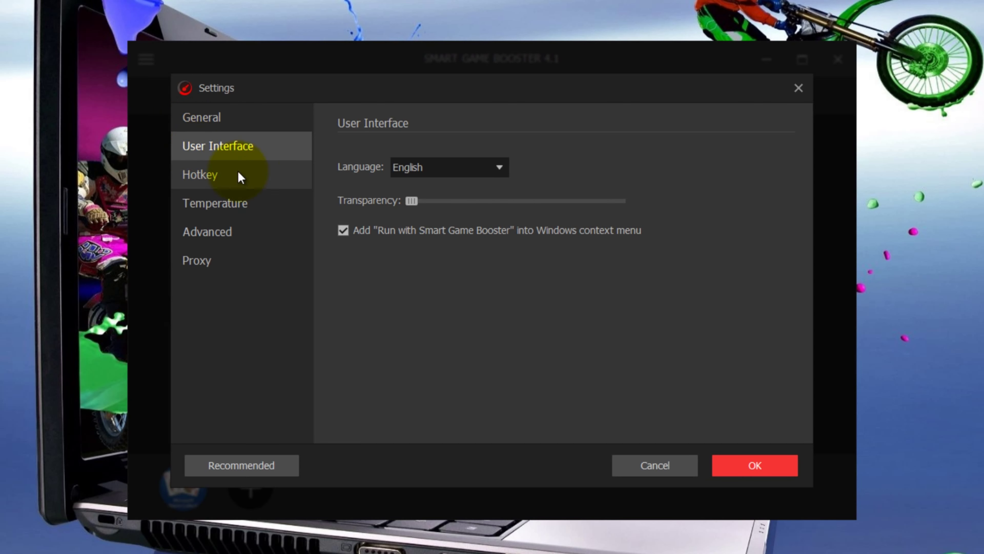
click(500, 168)
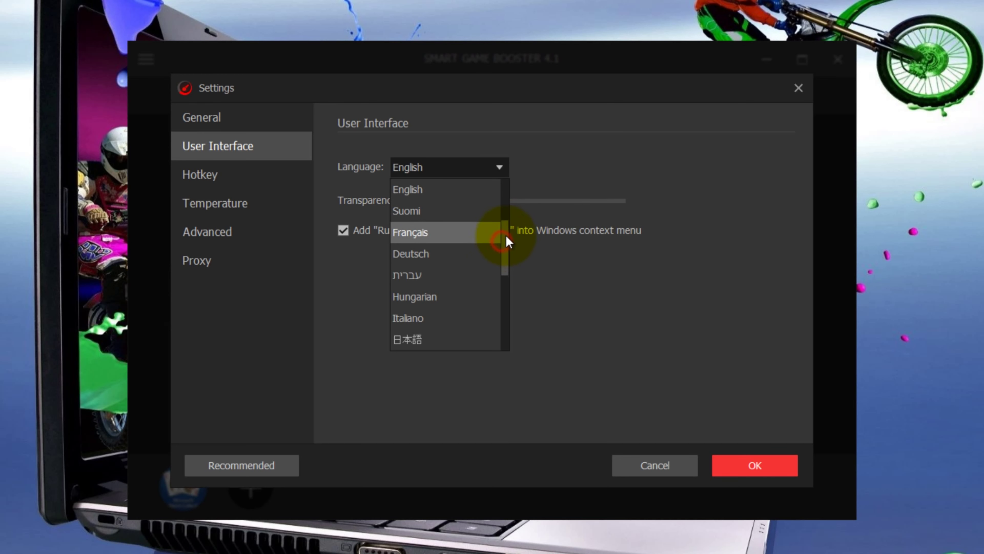
drag(506, 234, 510, 322)
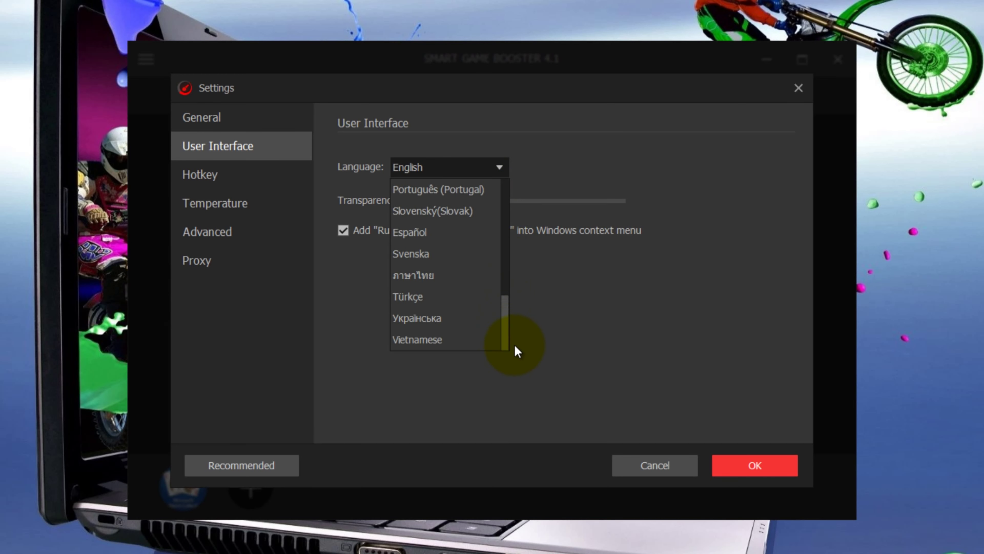
click(544, 326)
Examine the Hotkey, Temperature, Advanced and Proxy settings, and accept the settings as they are.
click(213, 175)
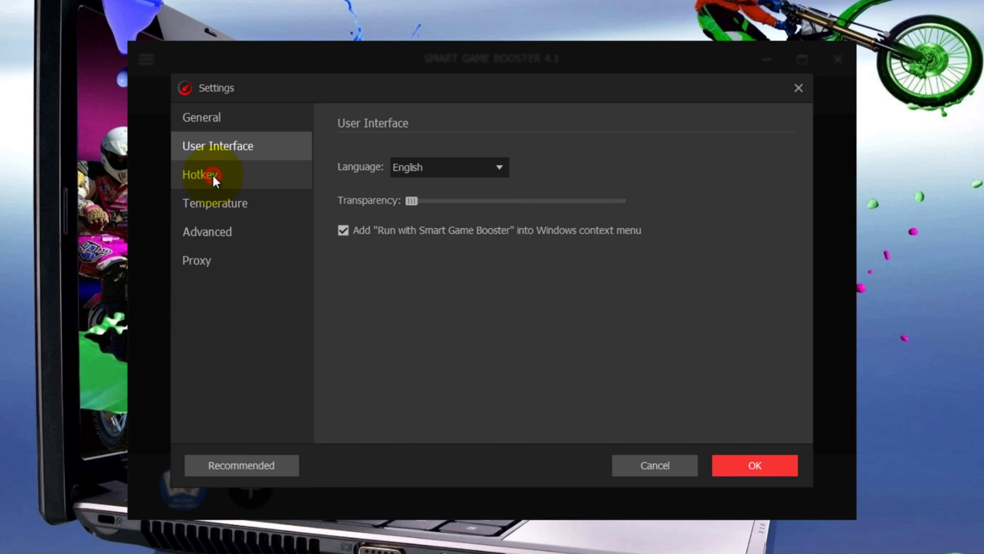
click(209, 205)
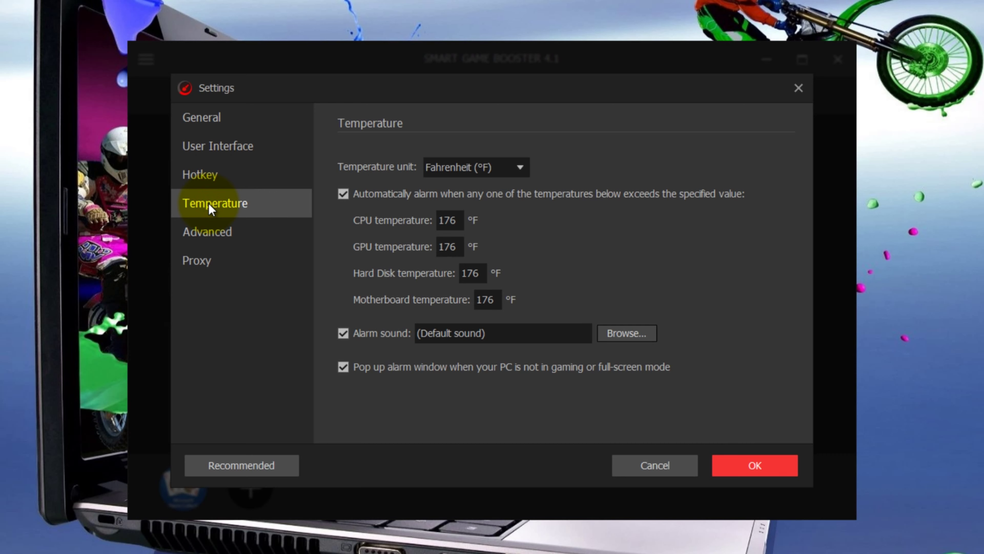
click(208, 229)
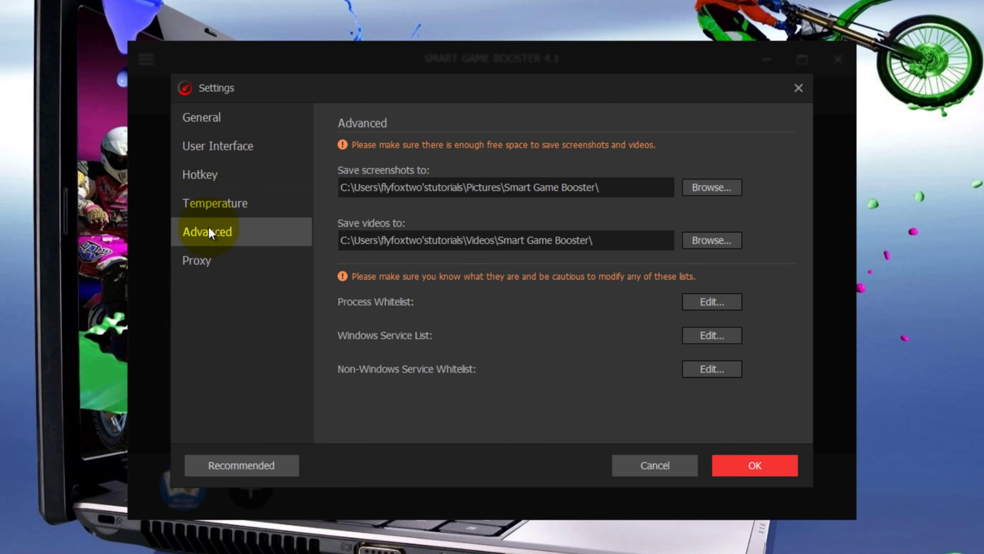
click(204, 259)
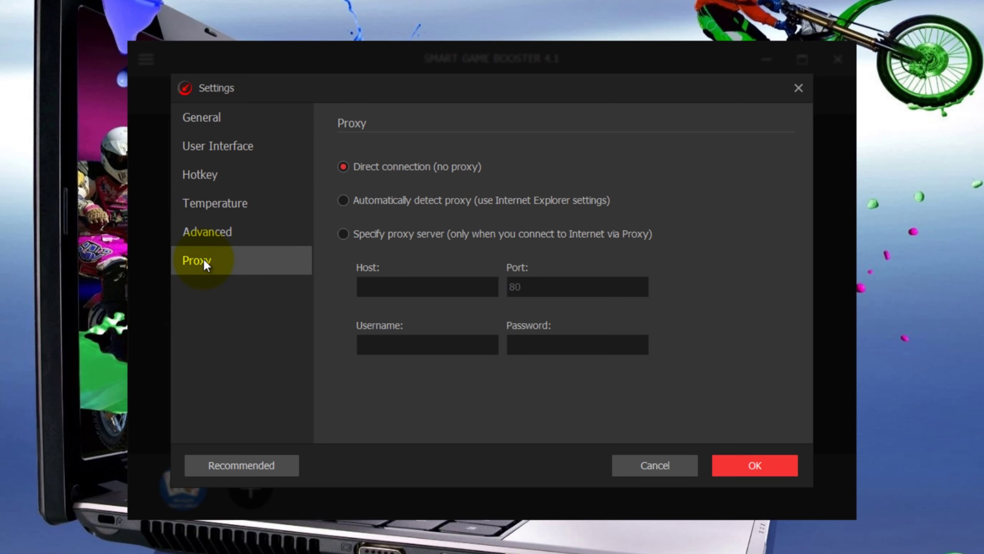
click(741, 474)
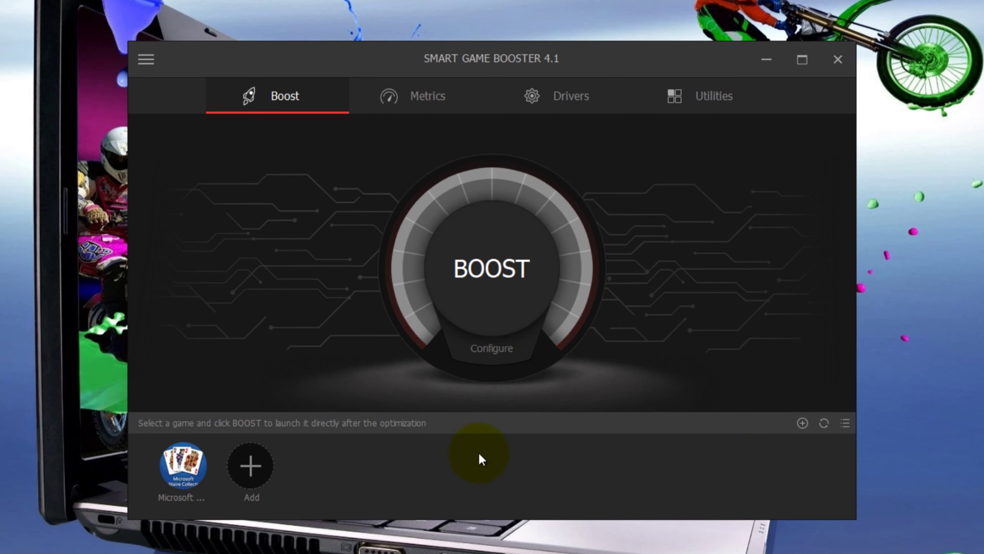
View the program's About information and close it again.
click(146, 59)
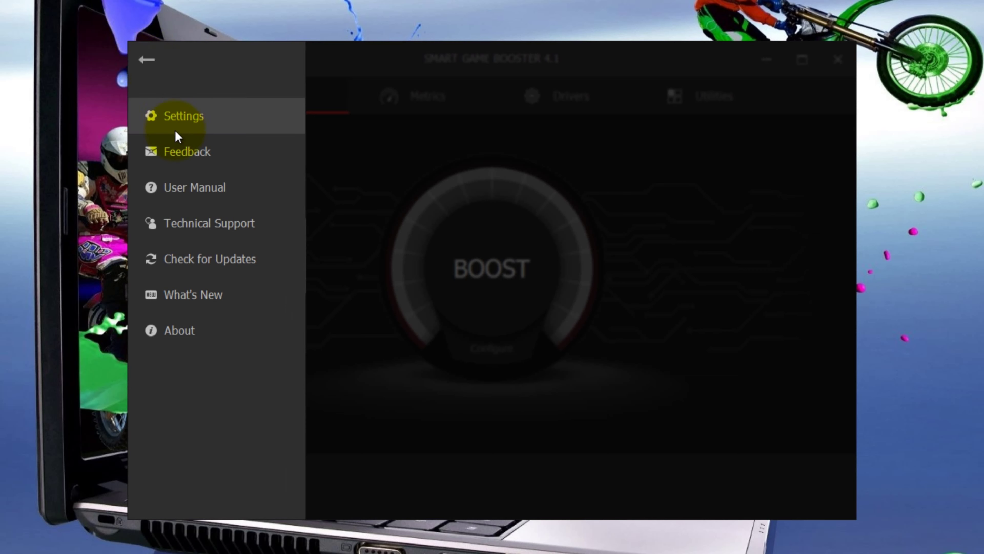
click(187, 331)
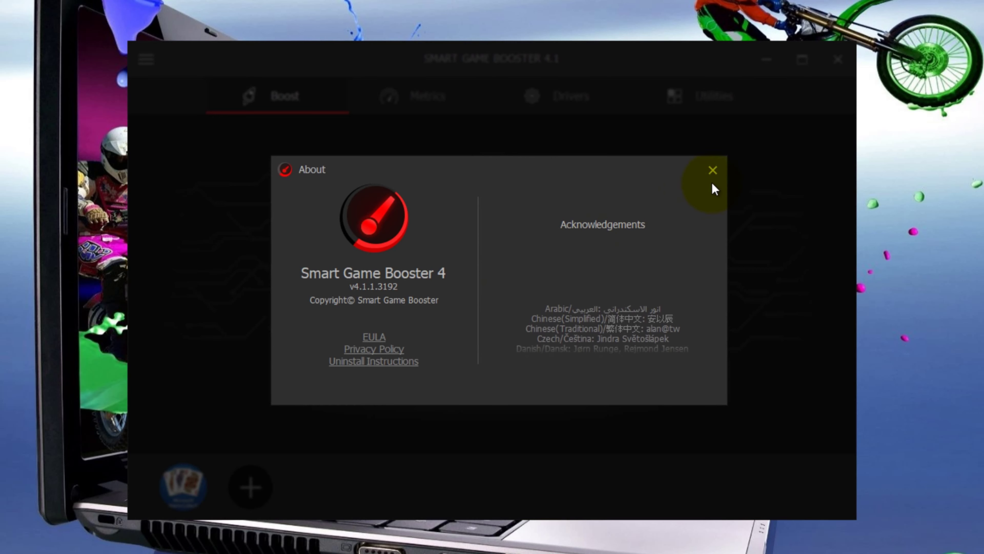
click(713, 170)
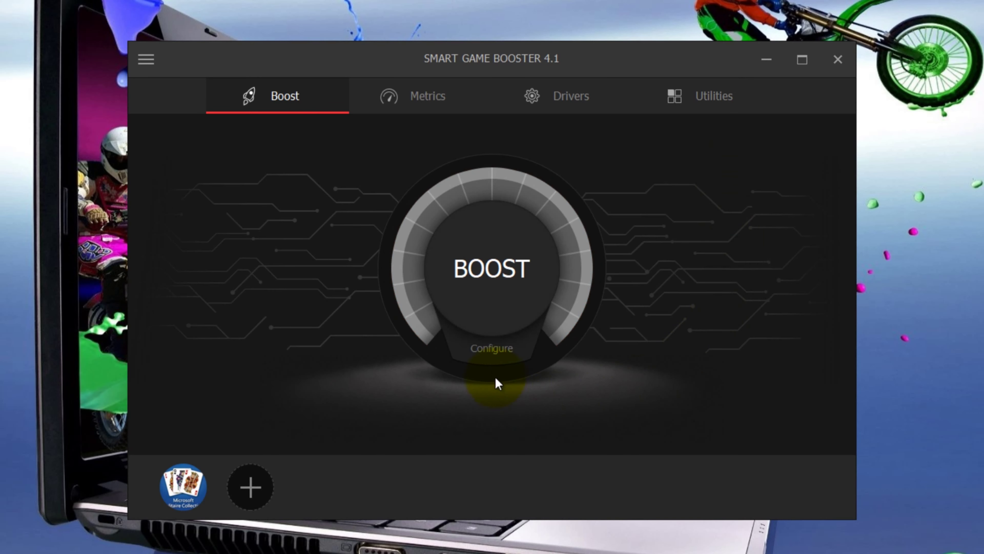
In the boost configuration, select notepad.exe and the two svchost.exe processes rated 16% unnecessary for gaming.
click(489, 348)
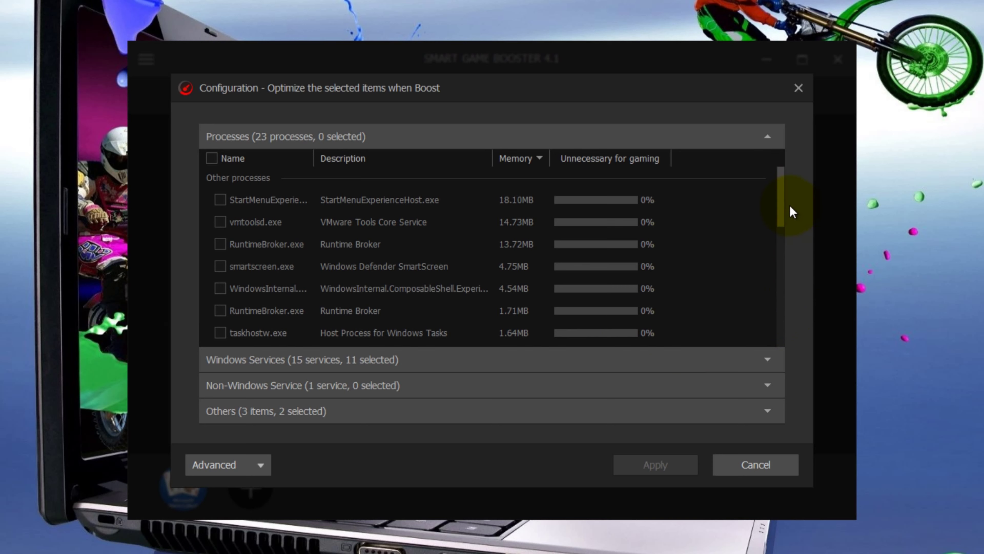
scroll(779, 215, down, 1)
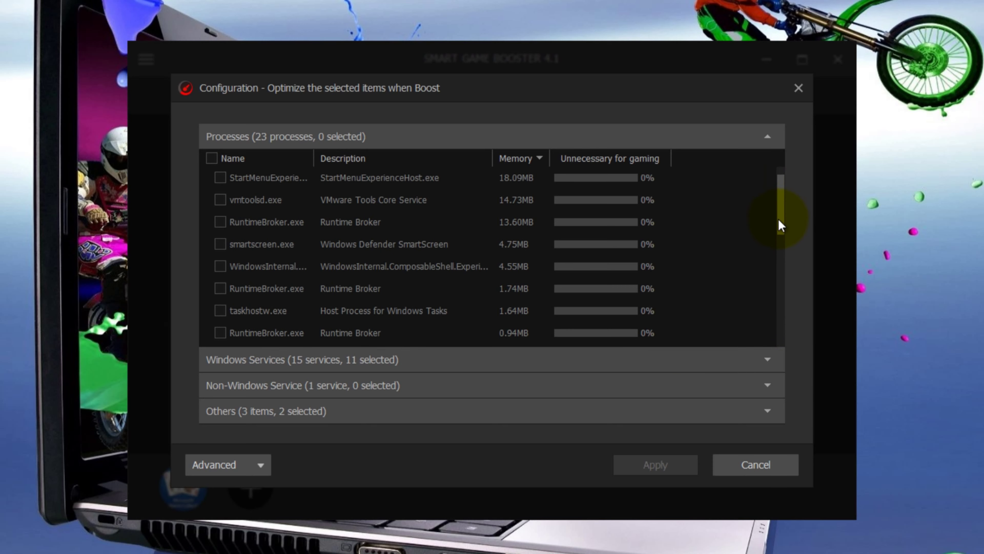
drag(778, 219, 778, 314)
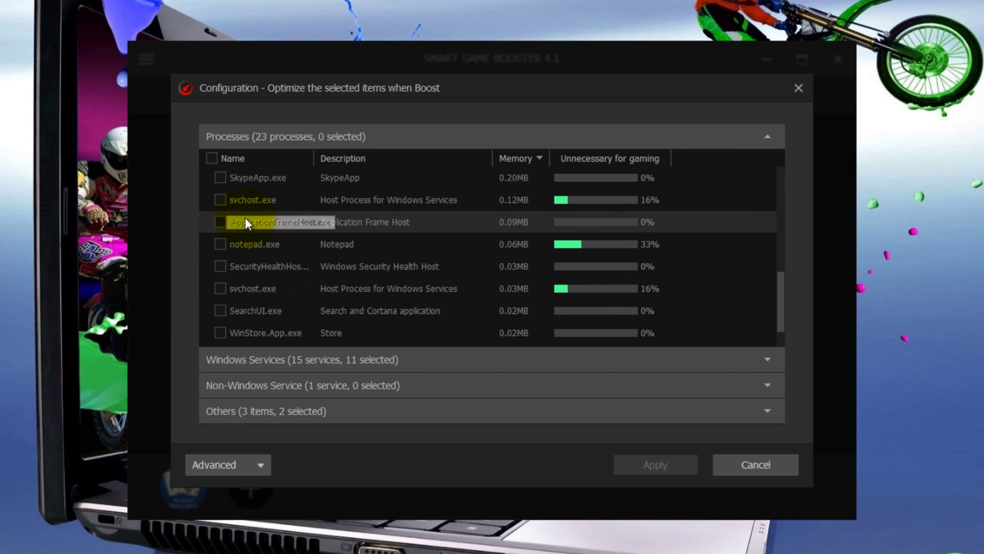
click(220, 200)
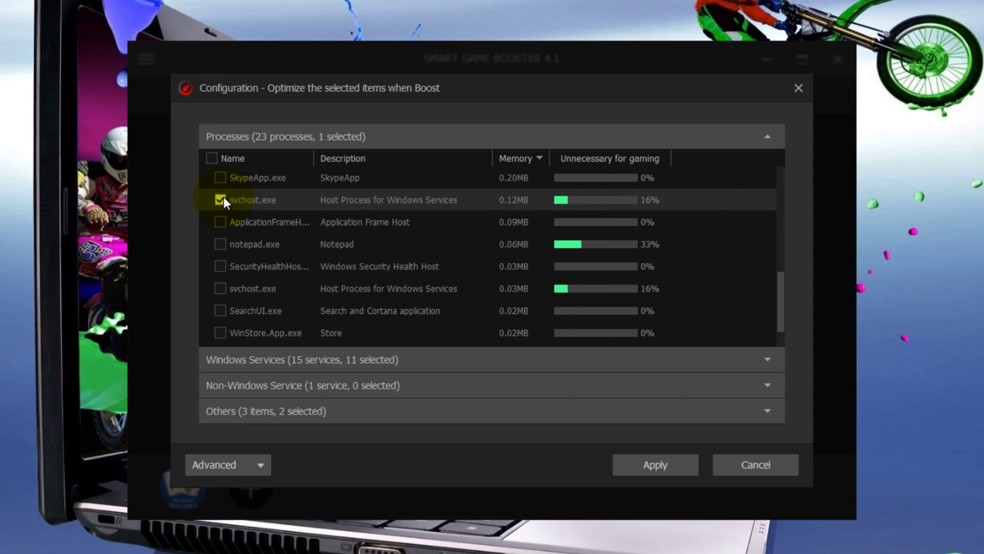
click(221, 244)
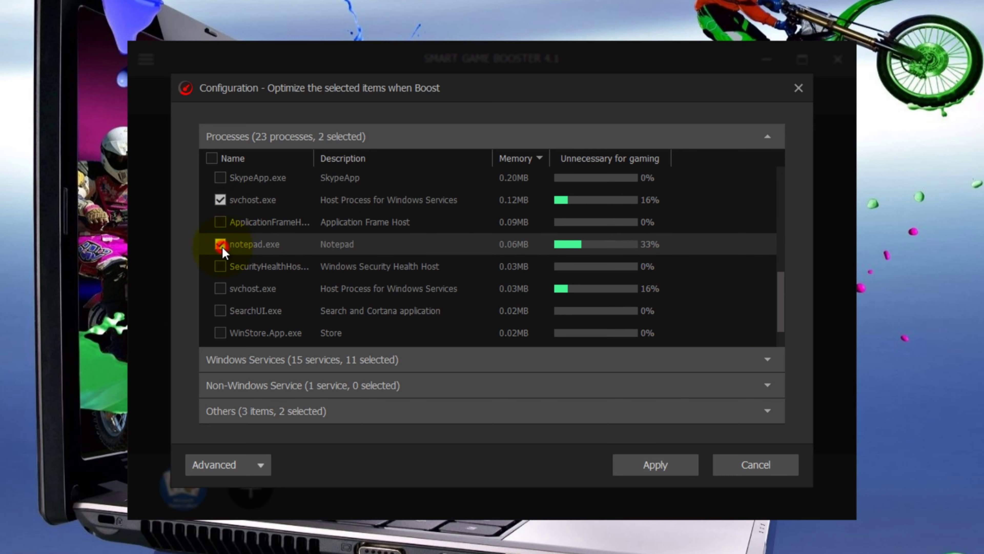
click(222, 290)
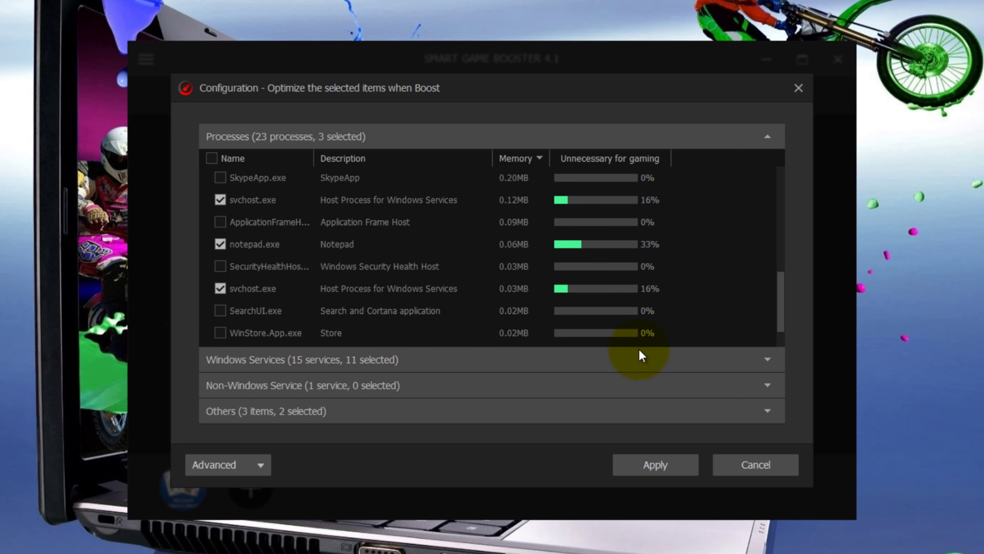
Review the Windows Services, Non-Windows Service and Others lists, and apply the boost configuration.
click(781, 304)
drag(782, 306, 782, 173)
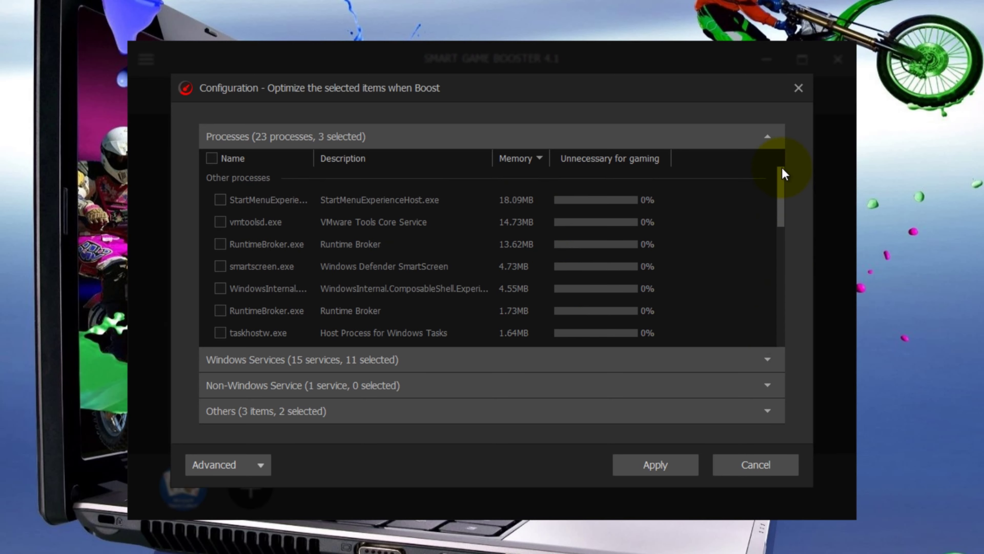
click(768, 356)
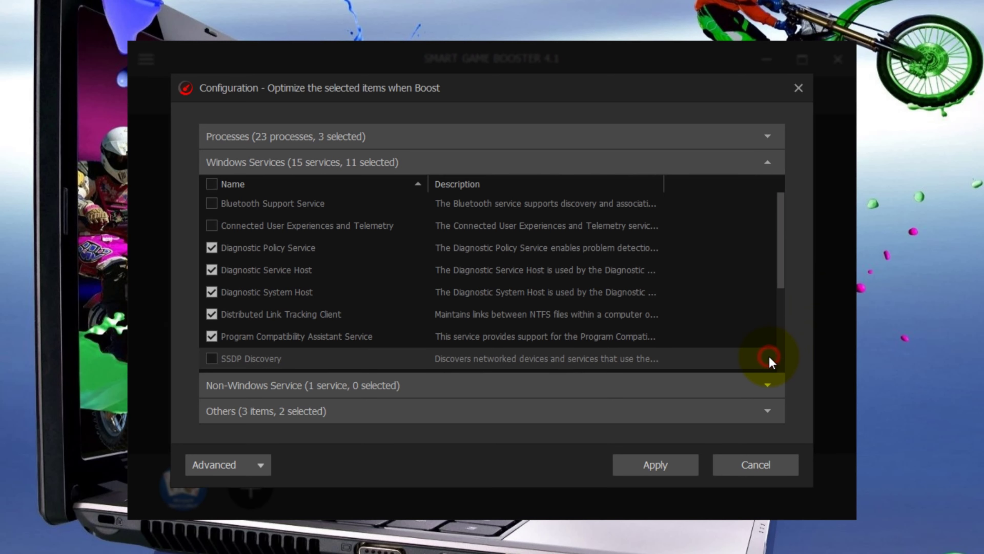
click(781, 244)
drag(781, 244, 776, 218)
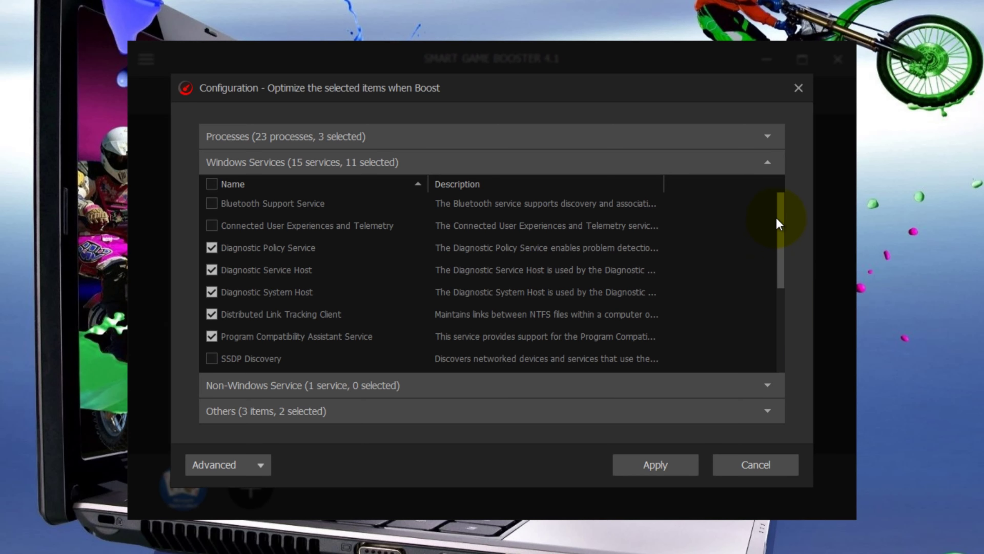
click(776, 384)
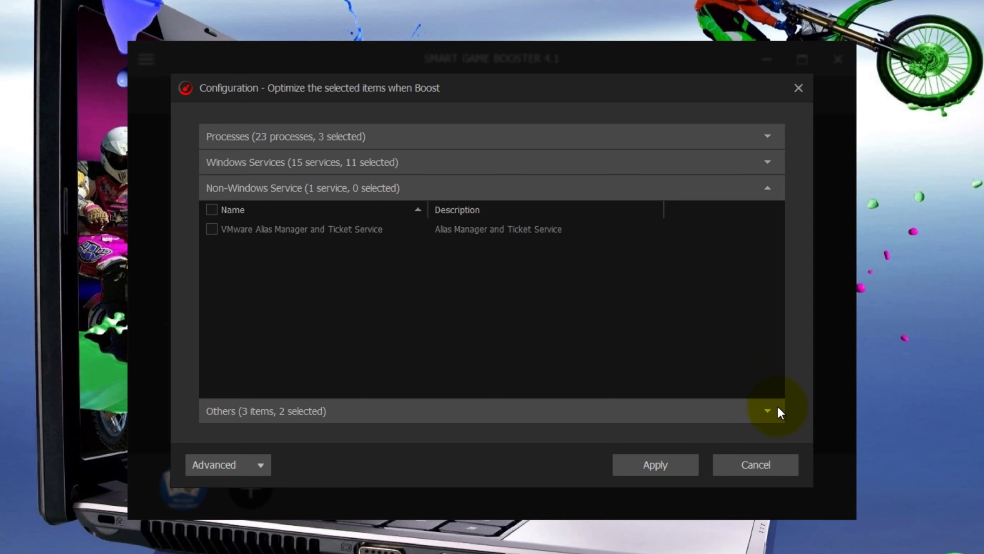
click(768, 409)
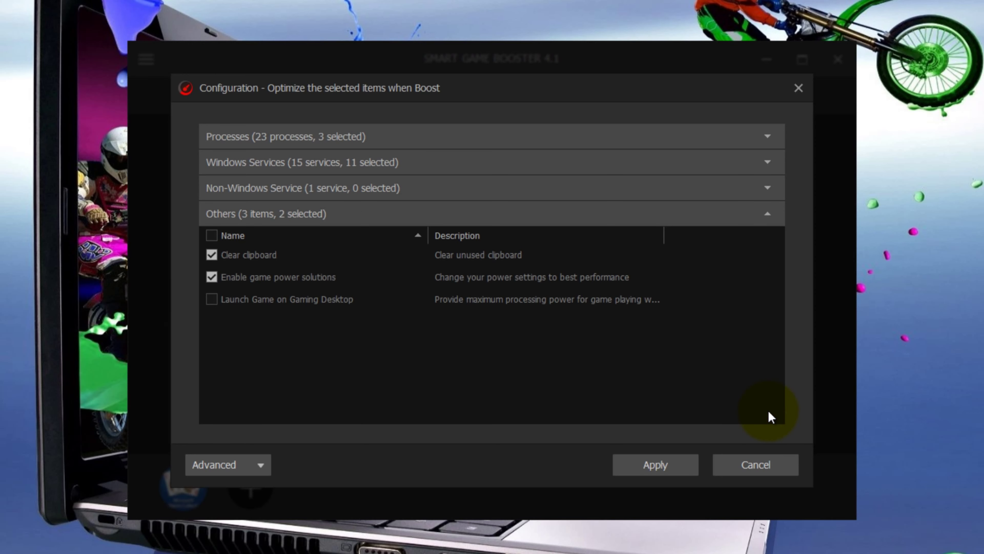
click(674, 467)
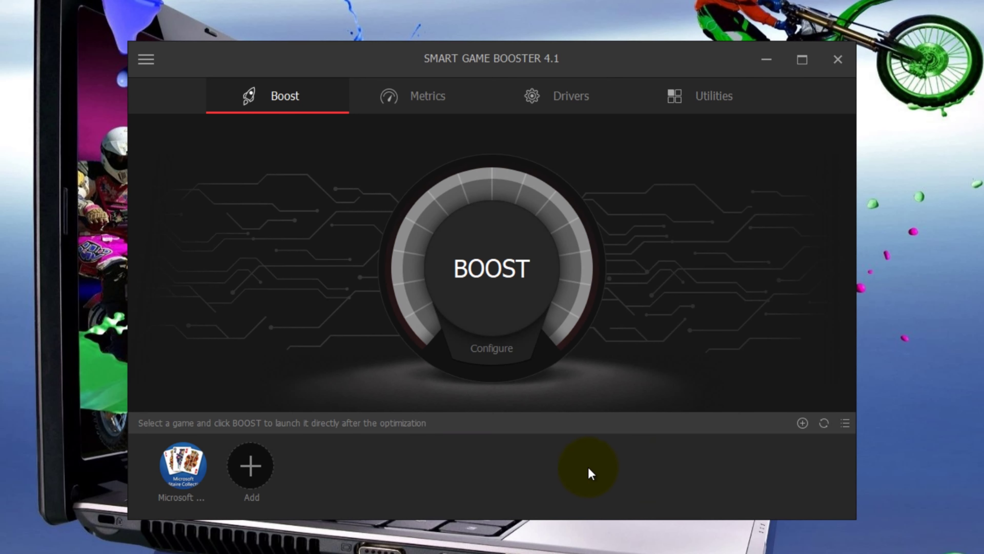
Boost the system and examine the lists of stopped services and stopped processes.
click(492, 273)
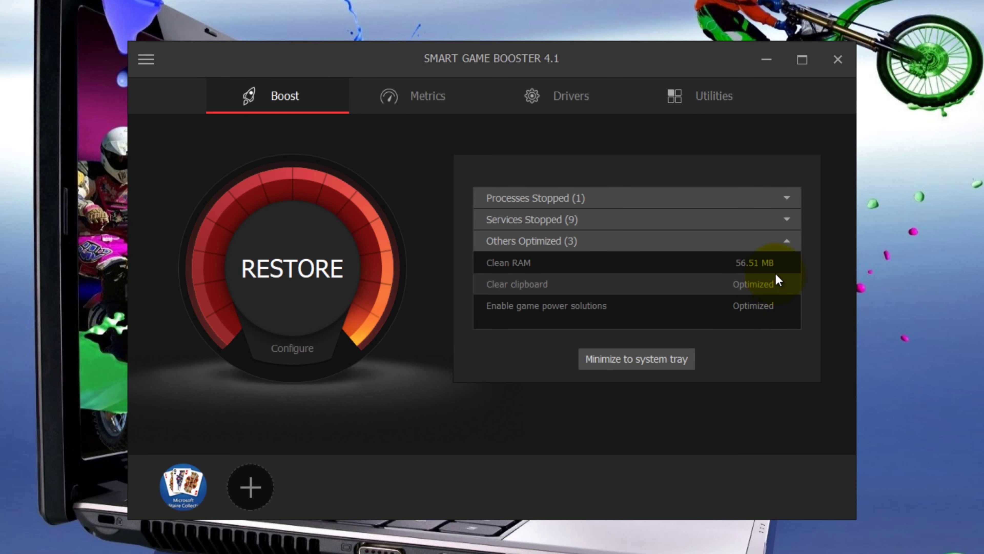
click(787, 219)
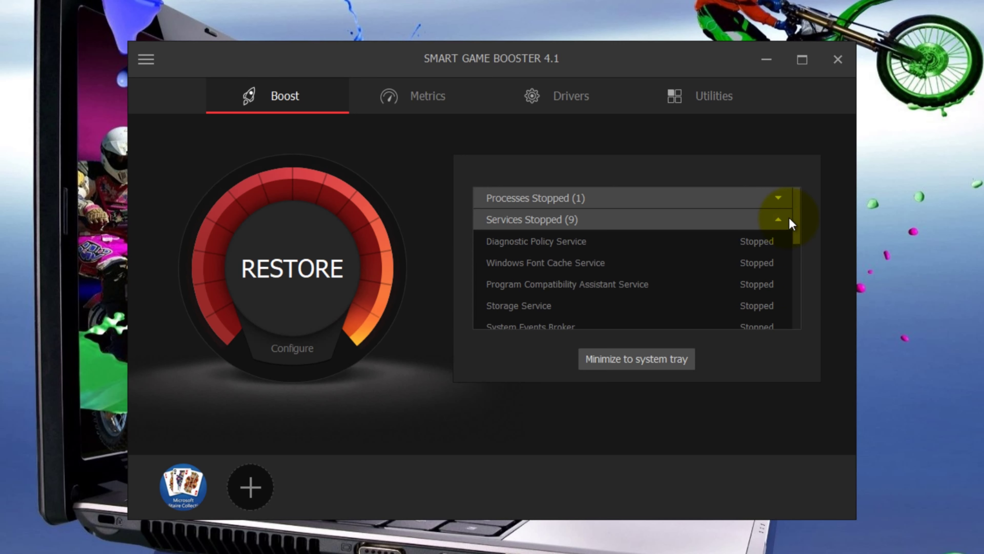
mouse_move(797, 220)
mouse_down()
mouse_move(797, 265)
mouse_move(805, 215)
mouse_up()
click(778, 219)
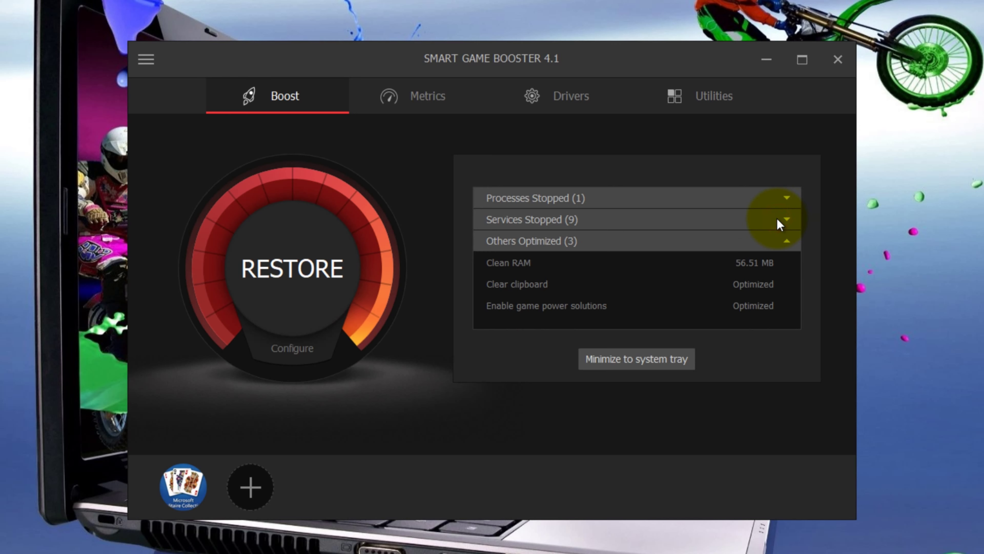
click(786, 199)
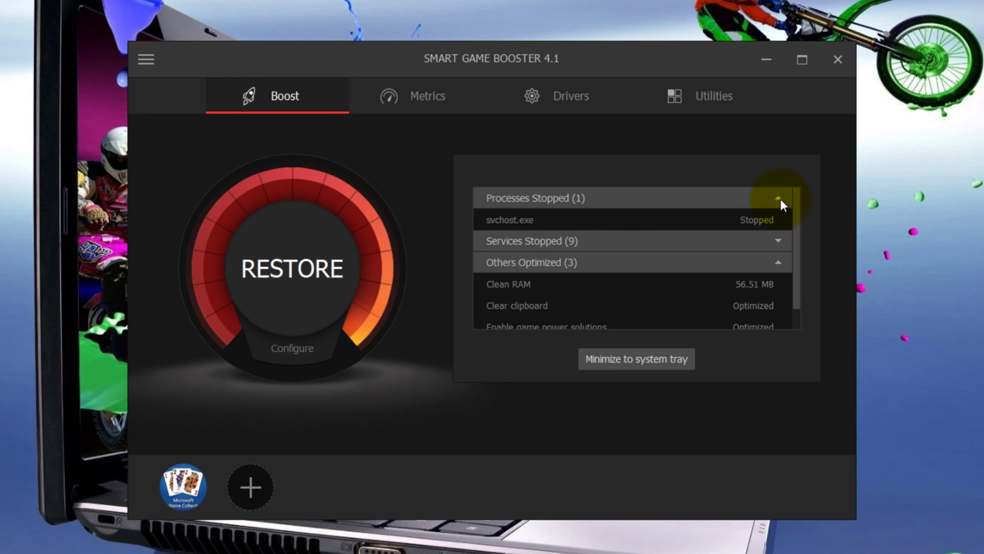
click(781, 199)
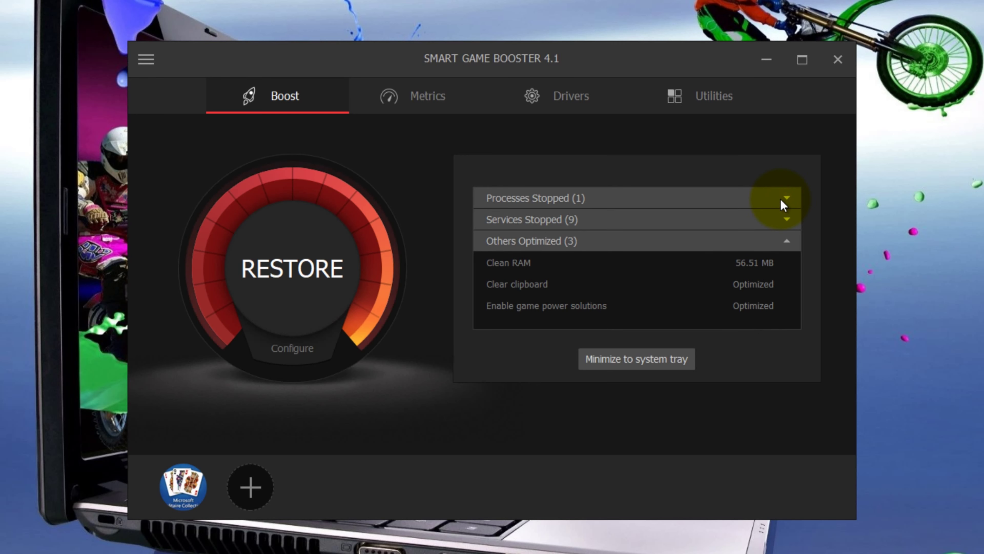
Restore the system from its boosted state and view the hardware metrics.
click(292, 286)
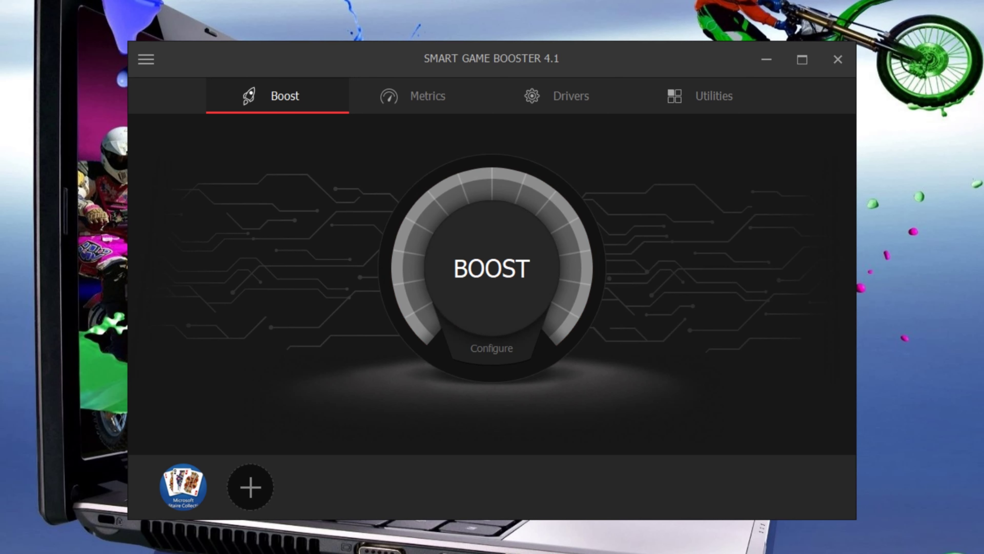
click(432, 104)
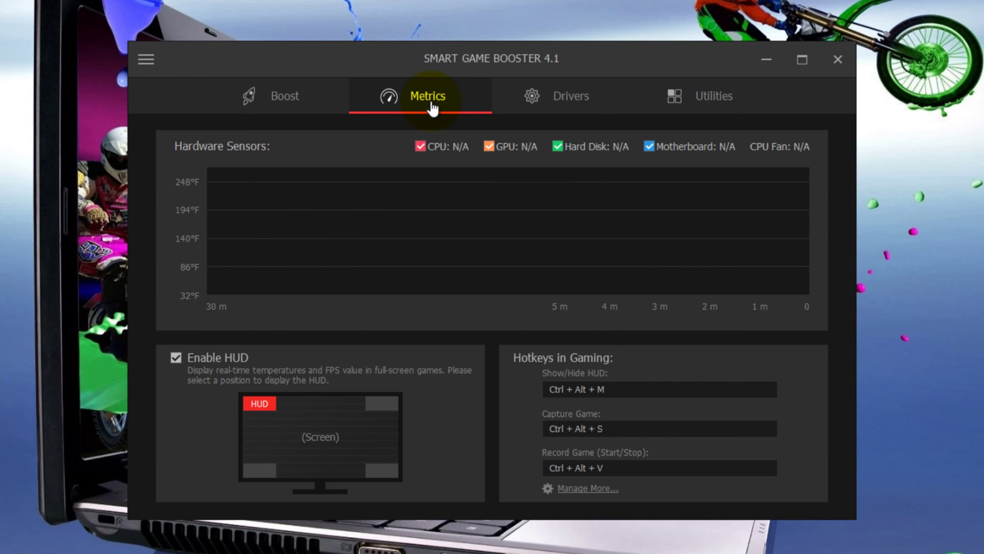
Check the graphics and audio drivers for updates and dismiss the result message.
click(573, 97)
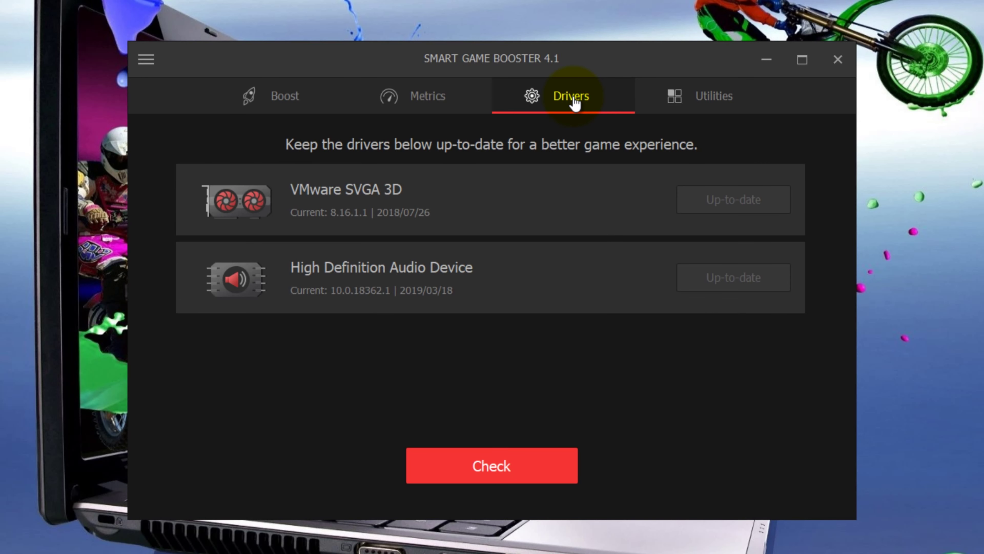
click(464, 464)
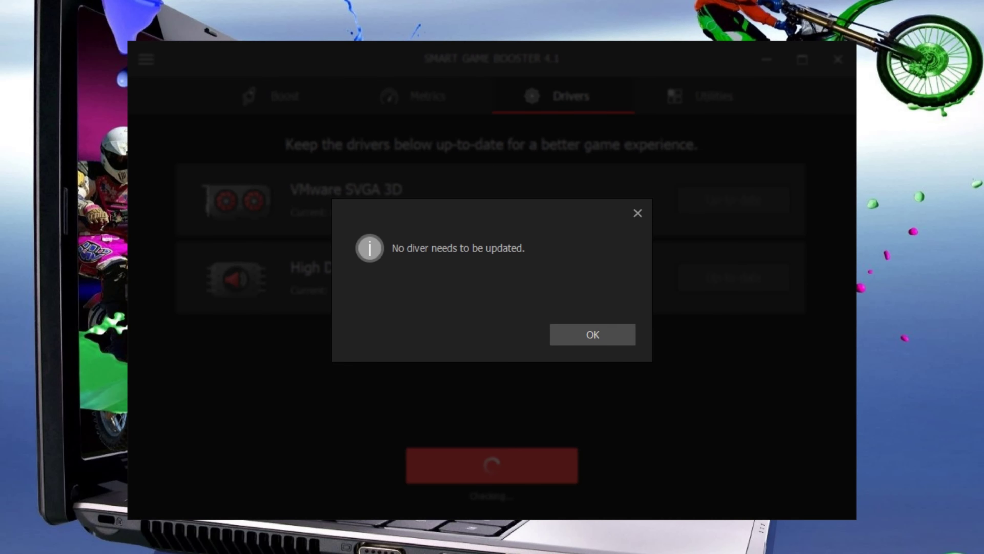
click(592, 334)
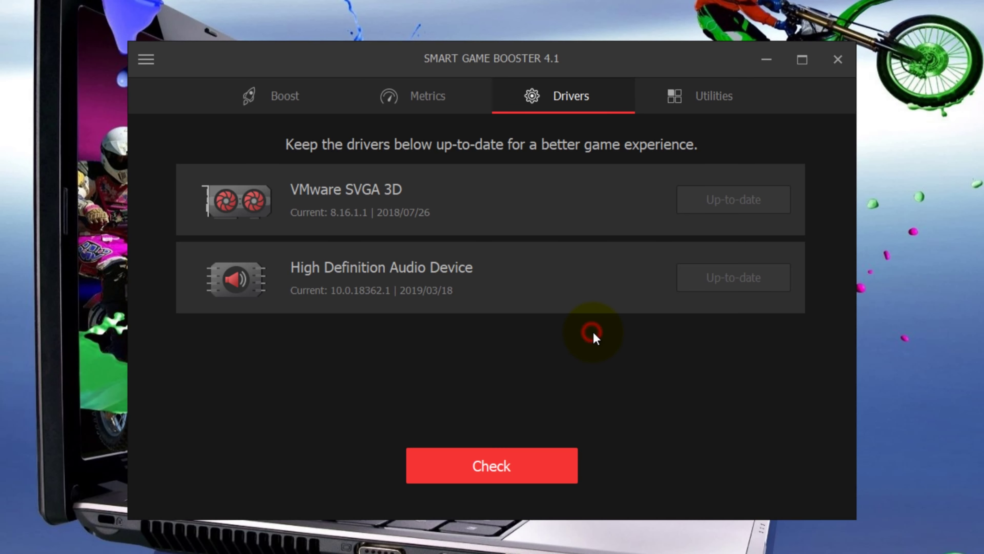
Run the PC Diagnosis utility and read through its report, clearing the report before closing the utility.
click(717, 97)
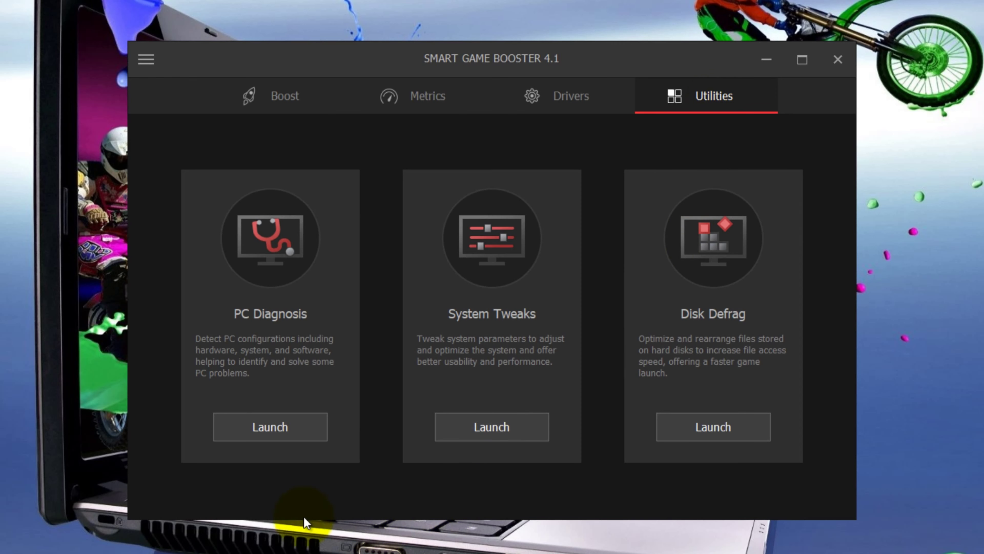
click(265, 428)
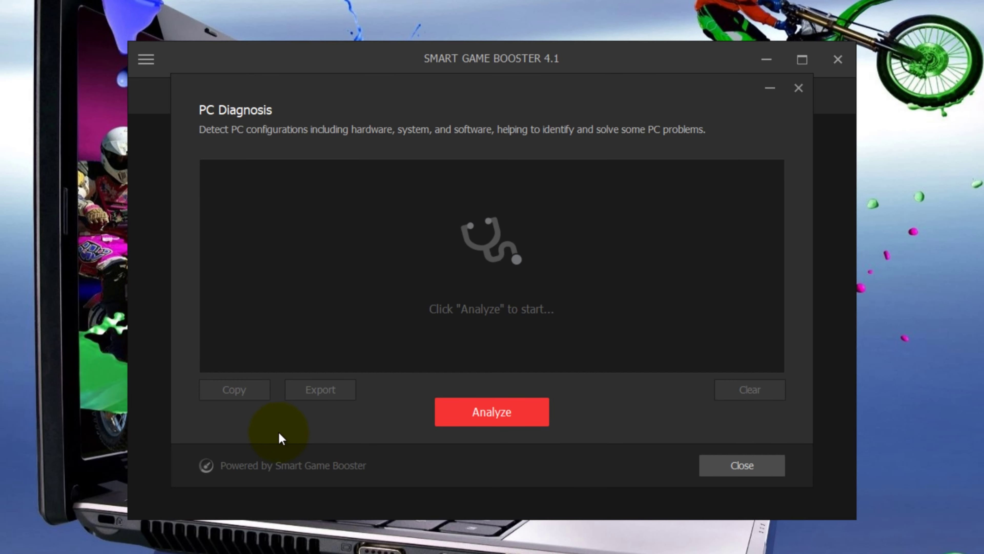
click(497, 412)
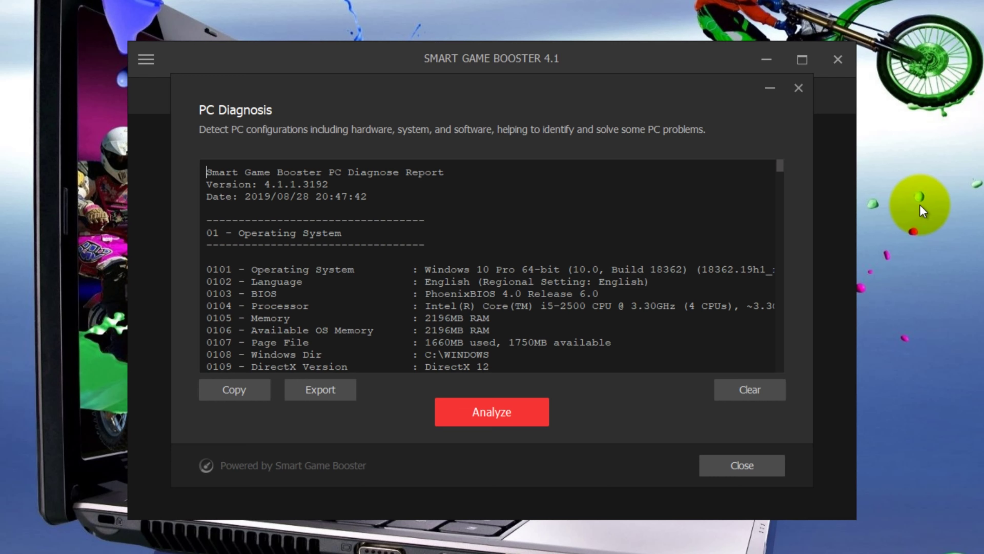
mouse_move(777, 168)
mouse_down()
mouse_move(749, 276)
mouse_move(778, 378)
mouse_move(786, 160)
mouse_up()
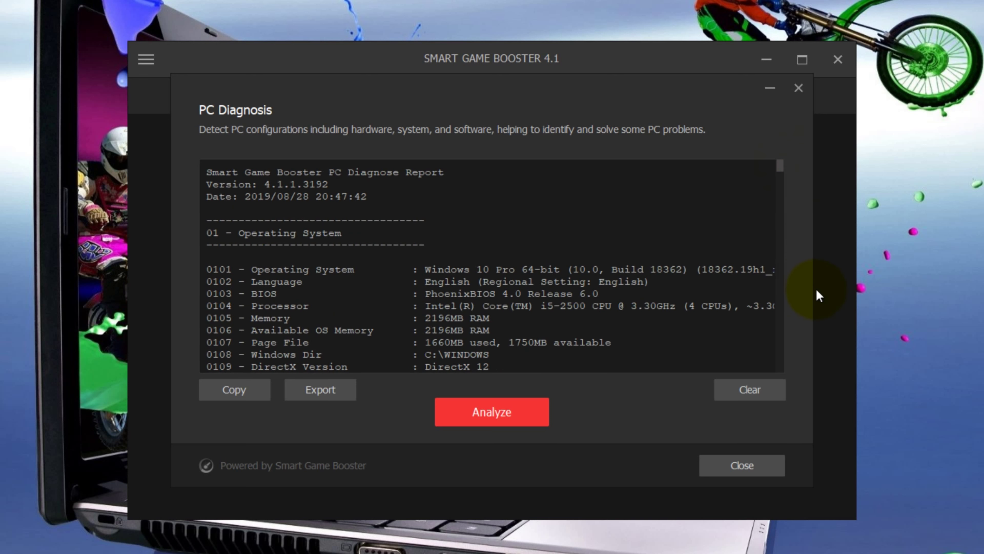
click(742, 390)
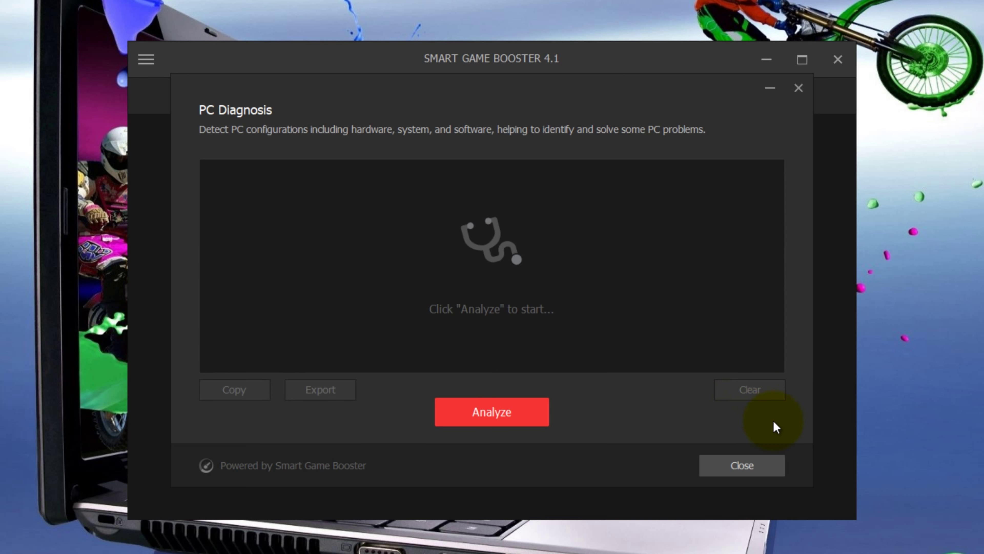
click(748, 463)
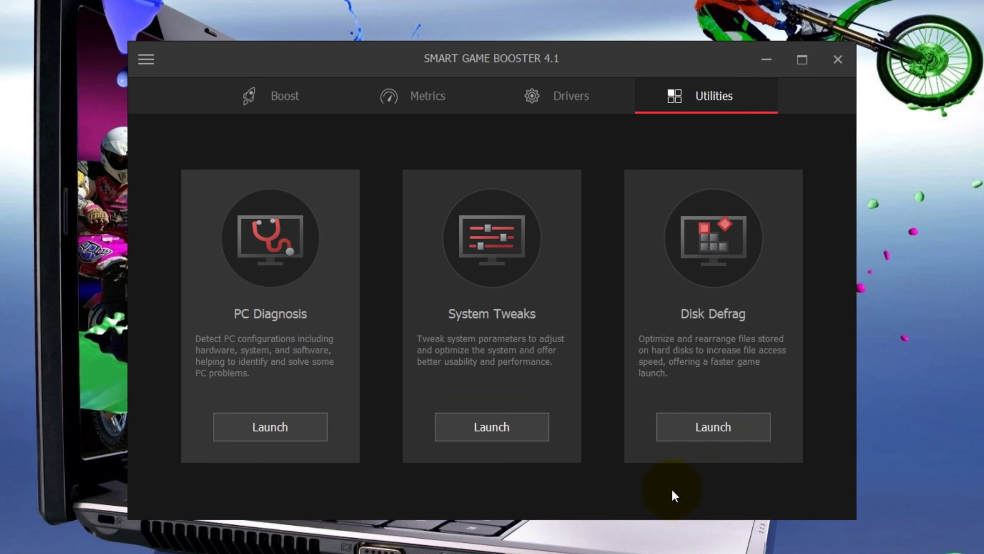
Examine the System Tweaks list in the standard view and in Expert Mode, returning to the standard view.
click(487, 433)
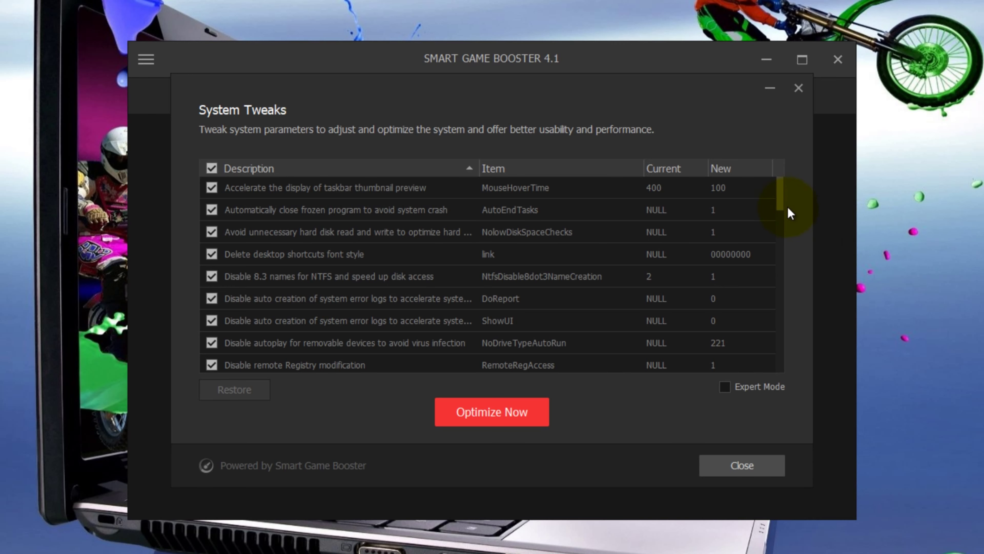
click(778, 192)
mouse_move(777, 193)
mouse_down()
mouse_move(783, 352)
mouse_move(779, 179)
mouse_up()
click(724, 386)
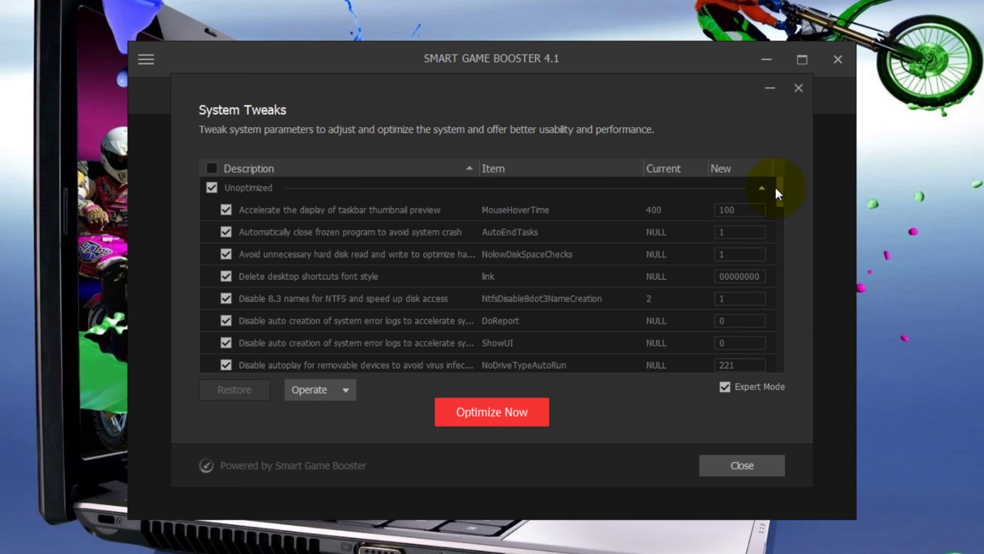
mouse_move(781, 190)
mouse_down()
mouse_move(780, 360)
mouse_move(785, 176)
mouse_up()
click(723, 386)
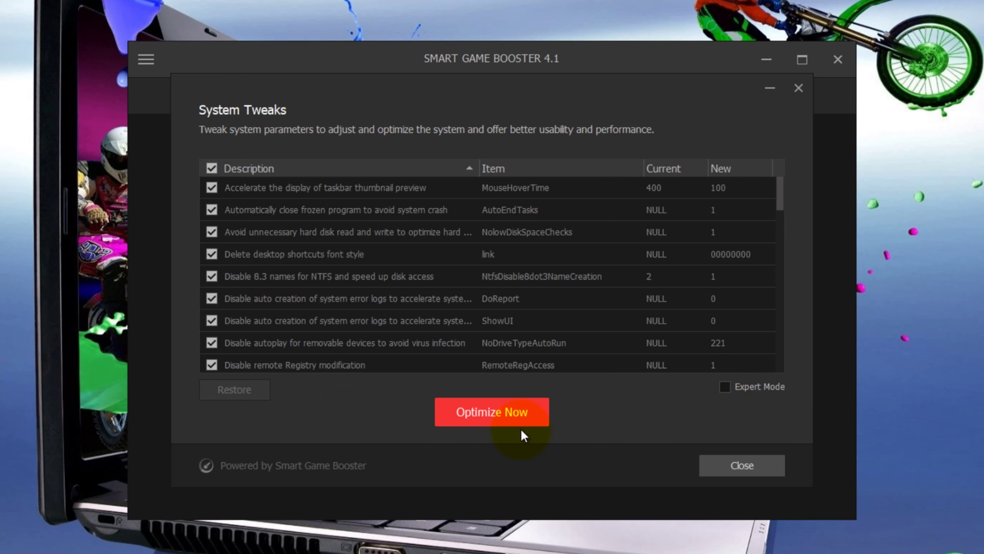
Optimize the system with all selected tweaks and accept restarting the computer so the changes take effect.
click(495, 412)
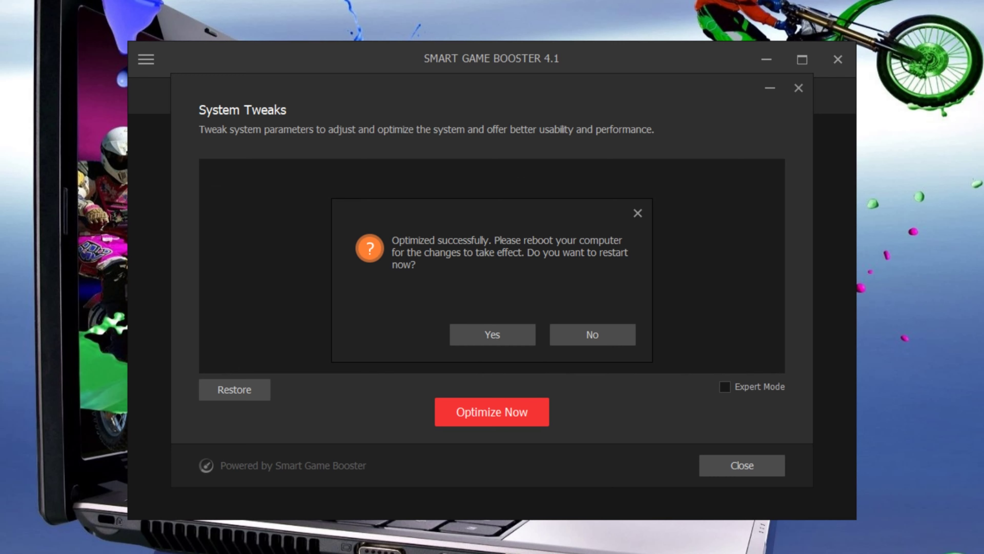
click(498, 334)
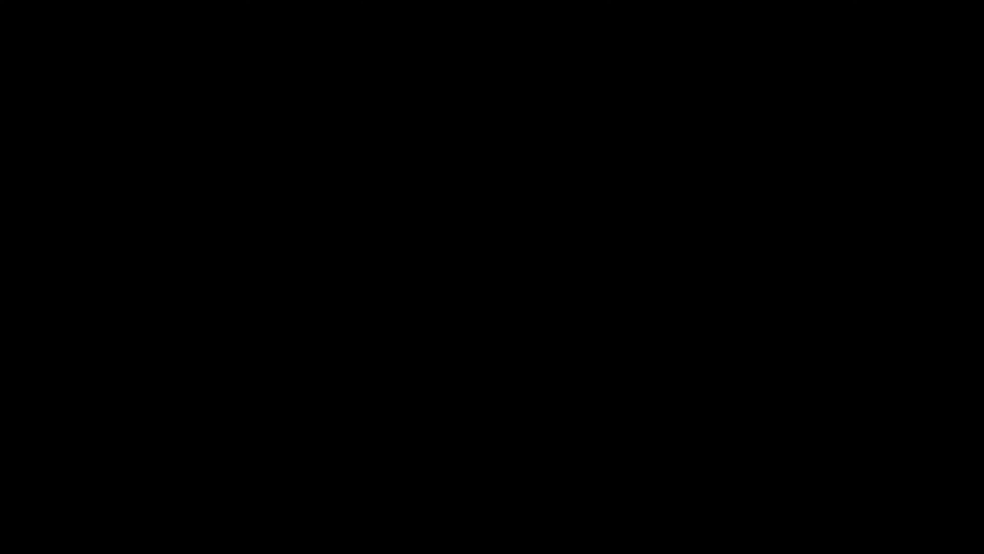